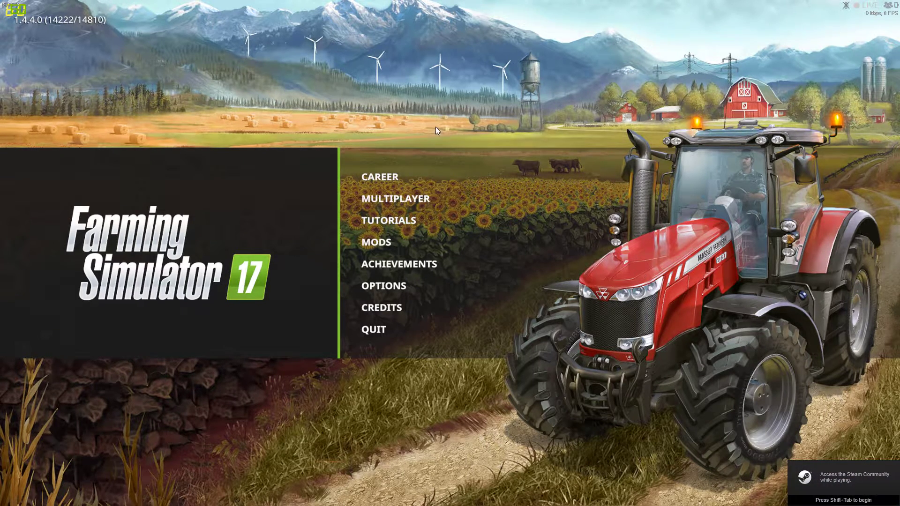
Step: Set up a new career in the unused Savegame 5 slot on the Goldcrest Valley map with the default male character
left_click(389, 178)
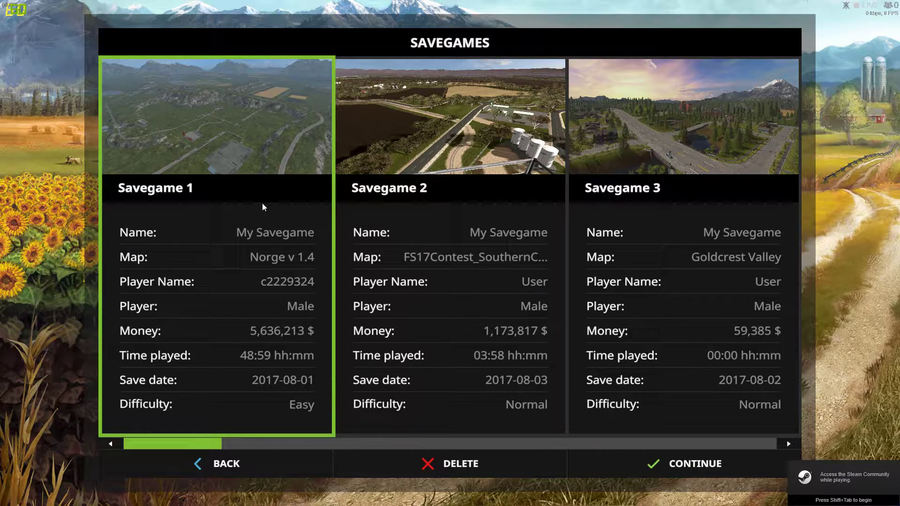
scroll(597, 337, "down", 2)
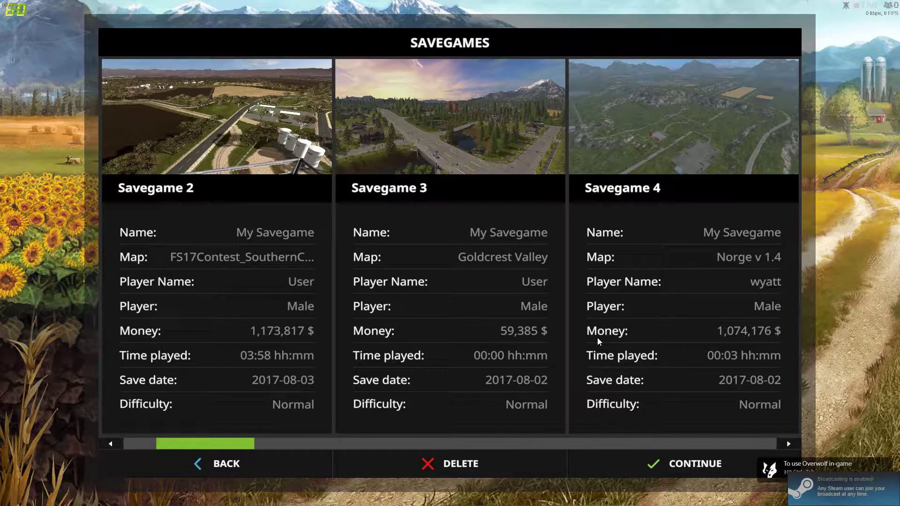
left_click(596, 337)
left_click(597, 336)
left_click(561, 473)
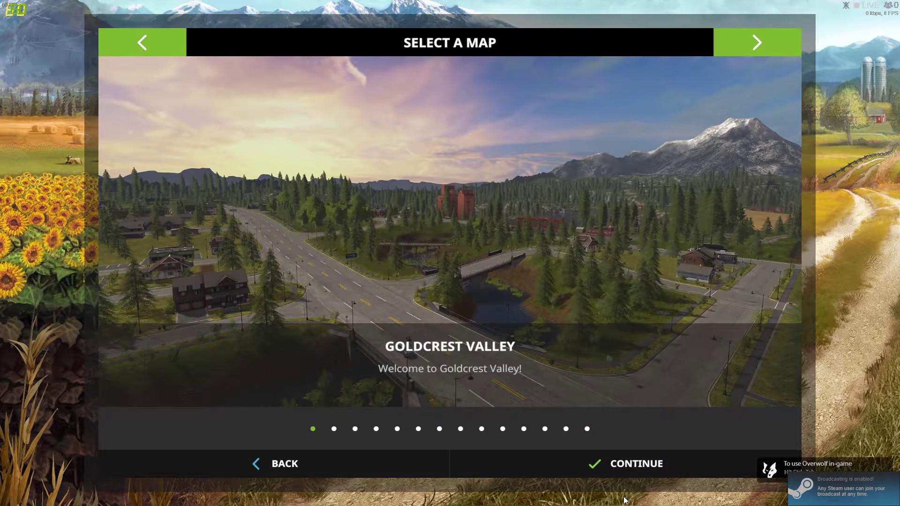
left_click(586, 471)
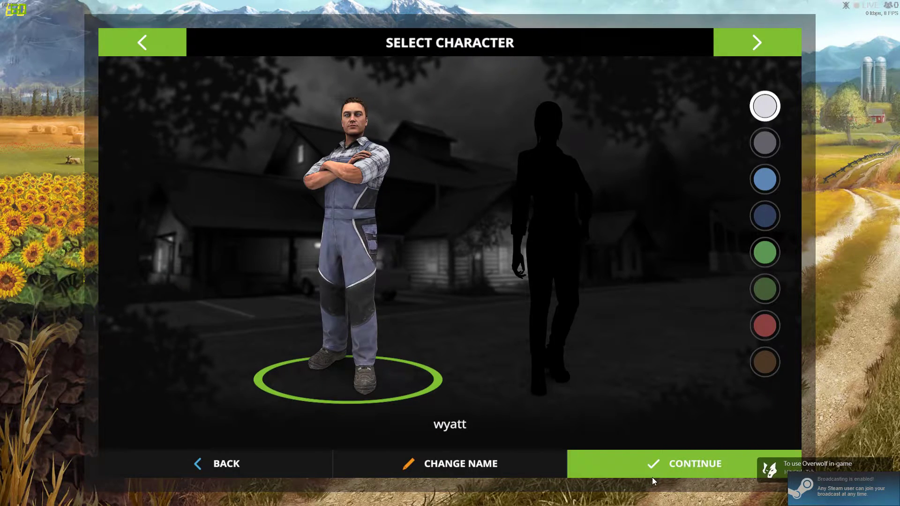
left_click(628, 472)
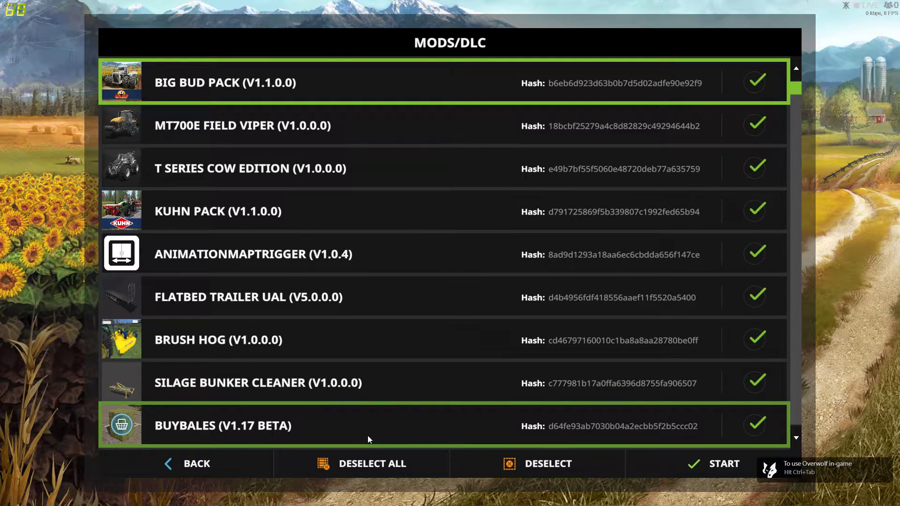
Step: Deselect all mods and DLC, and load the new Goldcrest Valley career
left_click(374, 474)
left_click(715, 467)
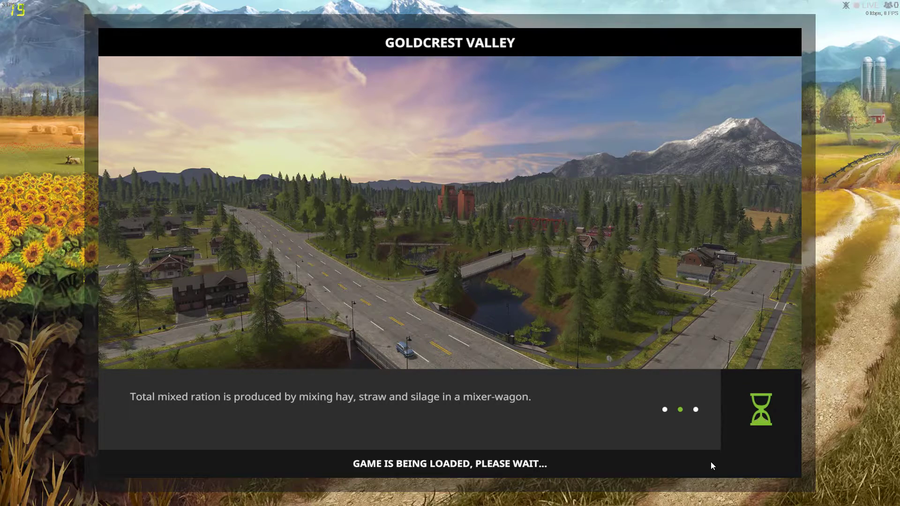
left_click(750, 454)
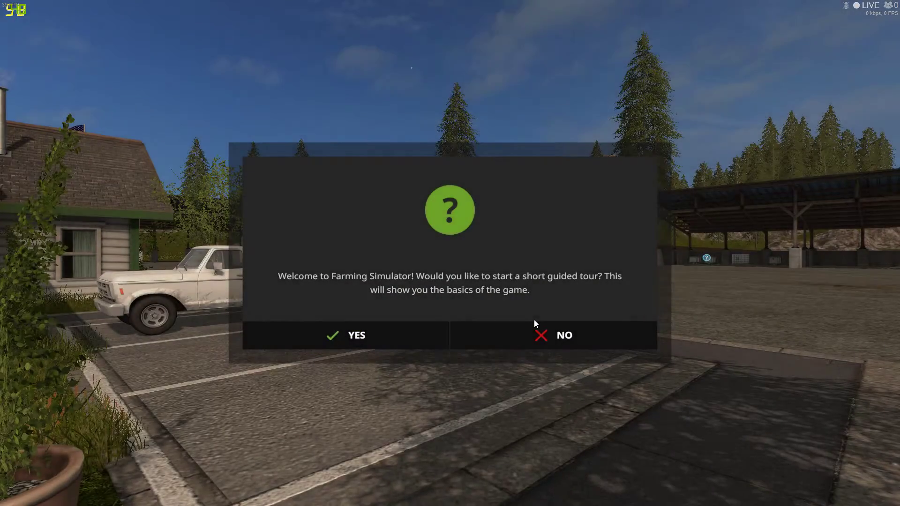
Step: Decline the guided tour and save the new Goldcrest Valley game
left_click(534, 326)
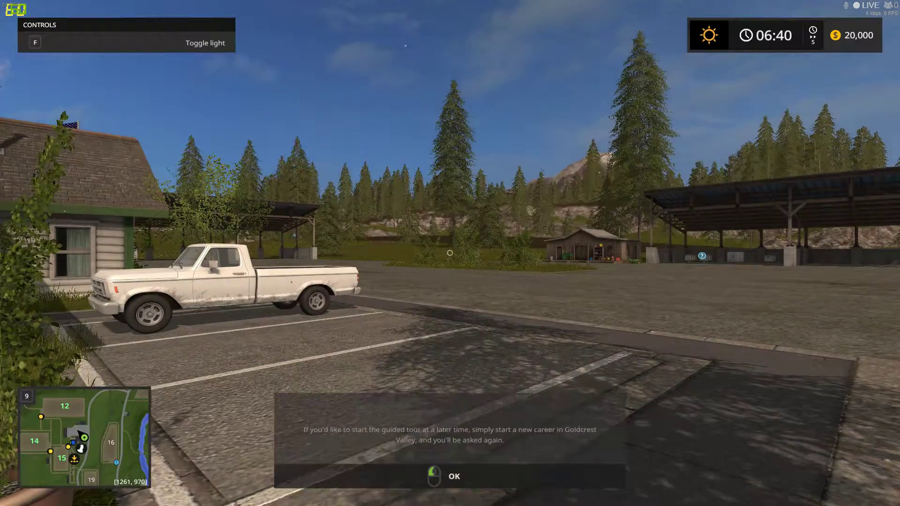
left_click(533, 319)
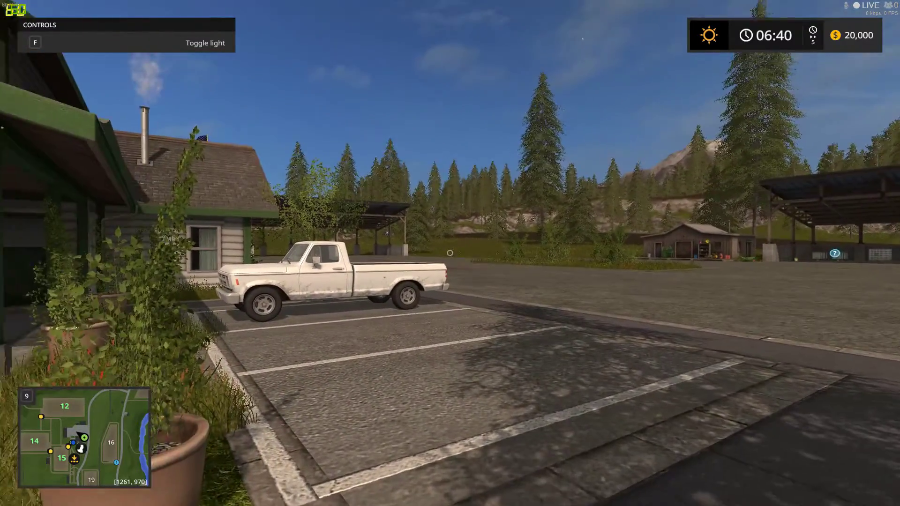
key("Escape")
left_click(694, 463)
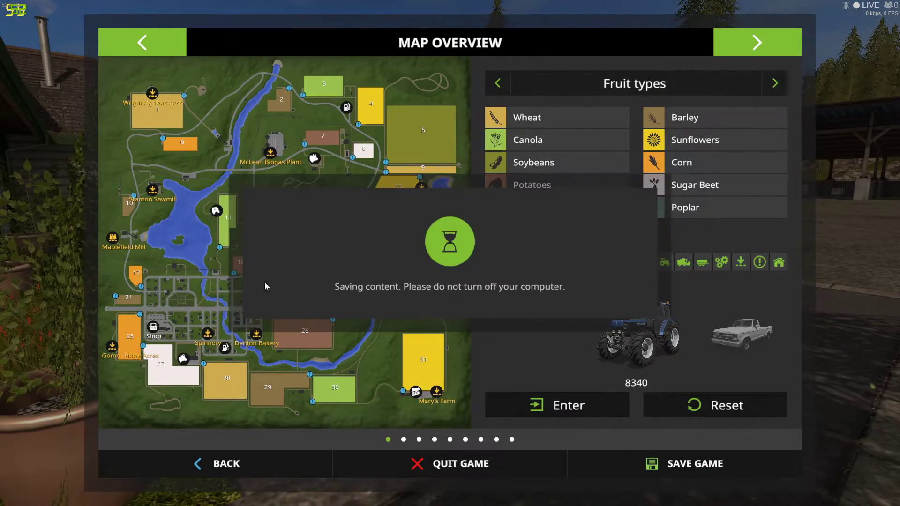
left_click(337, 325)
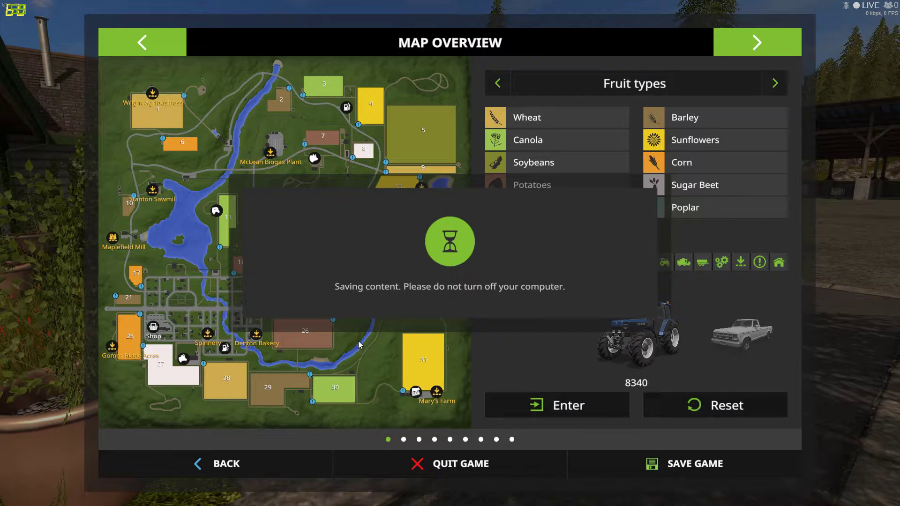
left_click(603, 473)
left_click(353, 330)
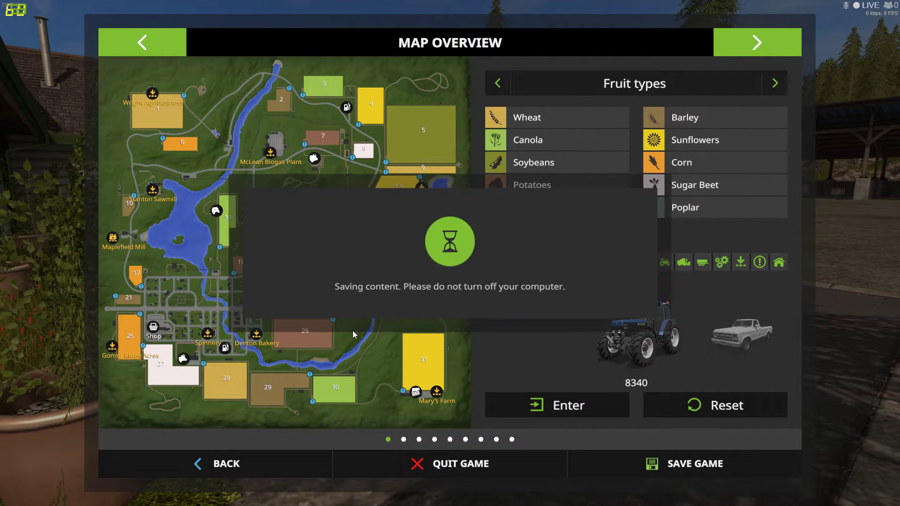
key("Escape")
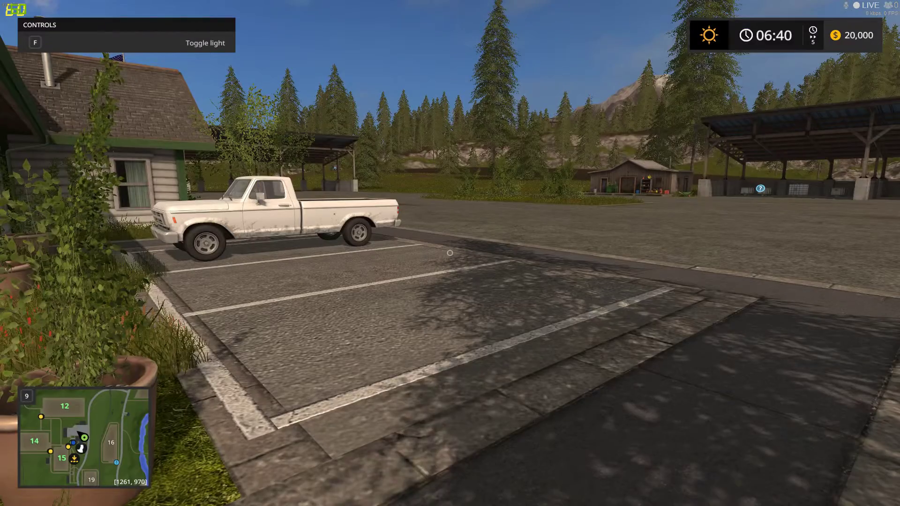
Step: End the running career without saving again and exit Farming Simulator 17 to the desktop
key("Escape")
left_click(434, 464)
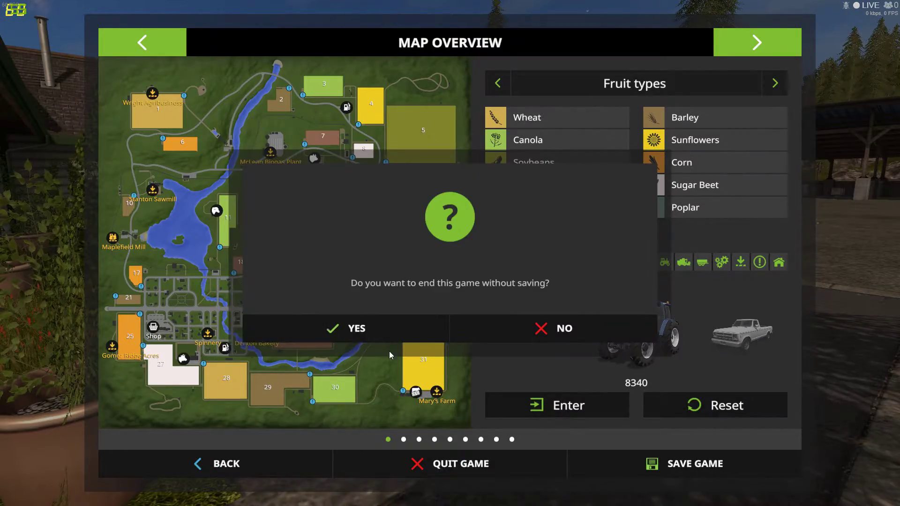
left_click(389, 333)
left_click(389, 331)
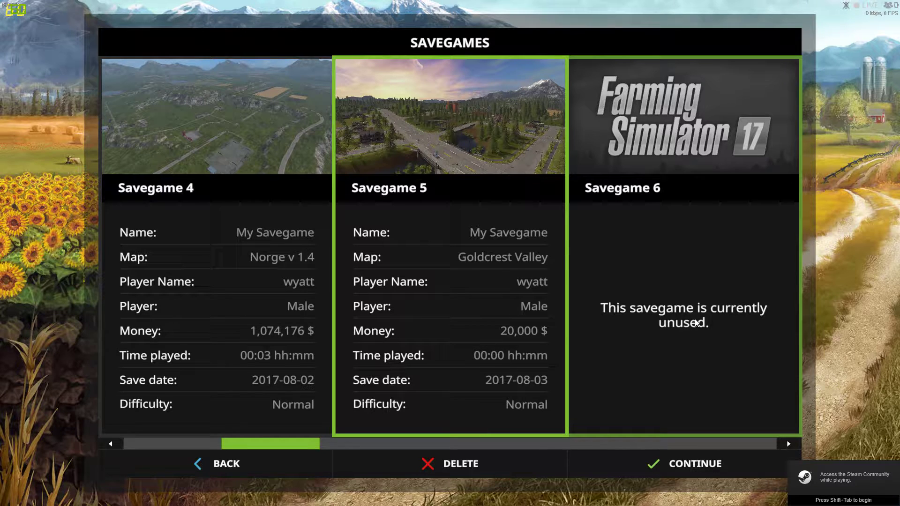
left_click(224, 459)
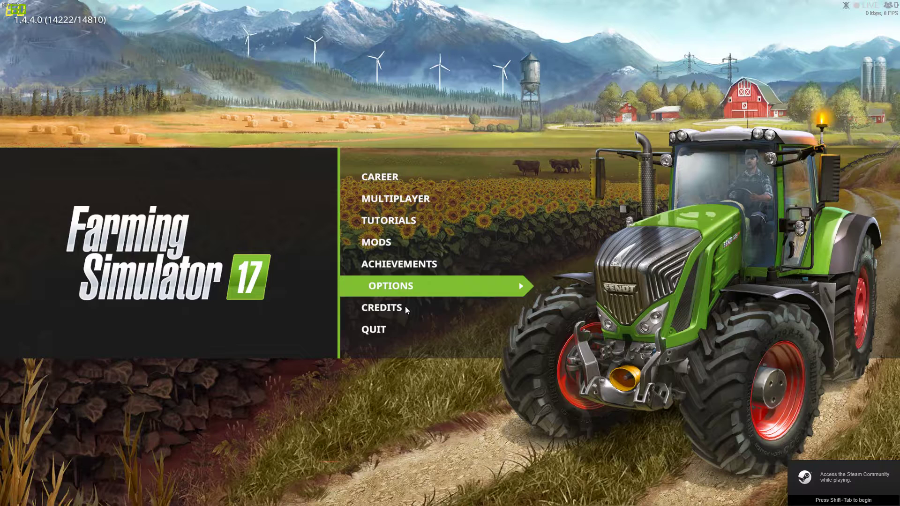
left_click(398, 331)
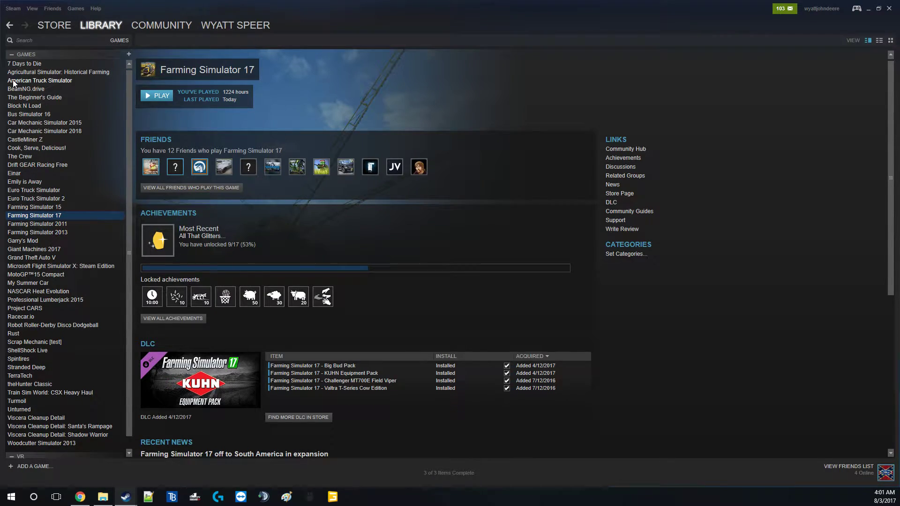
Step: In the Steam library, enable Steam Cloud synchronization in the properties of Farming Simulator 17
right_click(56, 215)
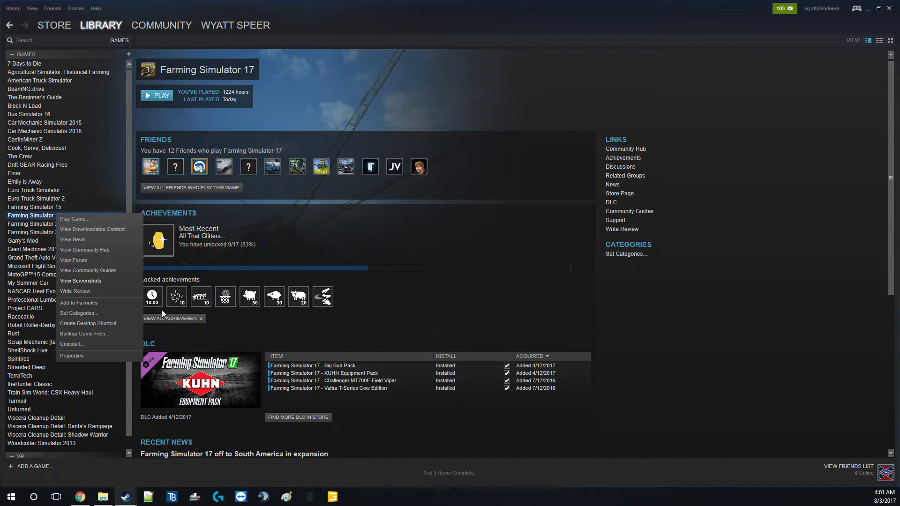
left_click(106, 358)
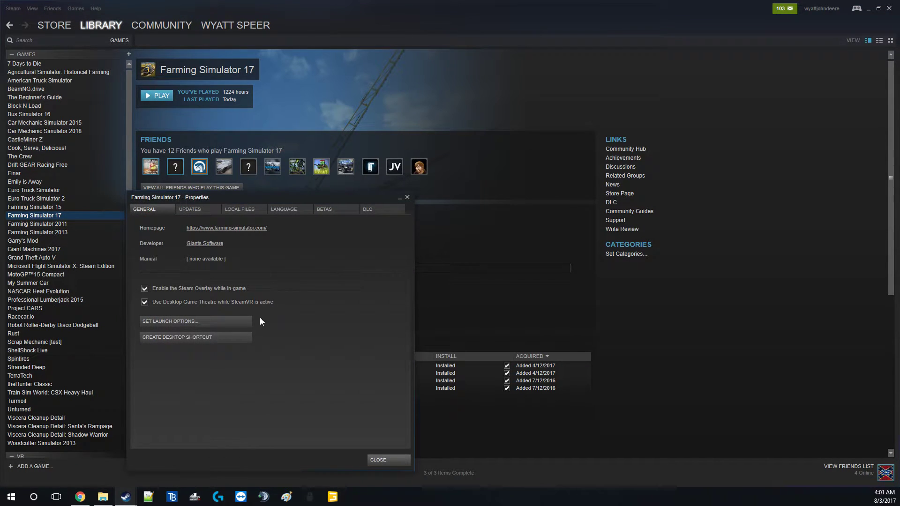
left_click(226, 210)
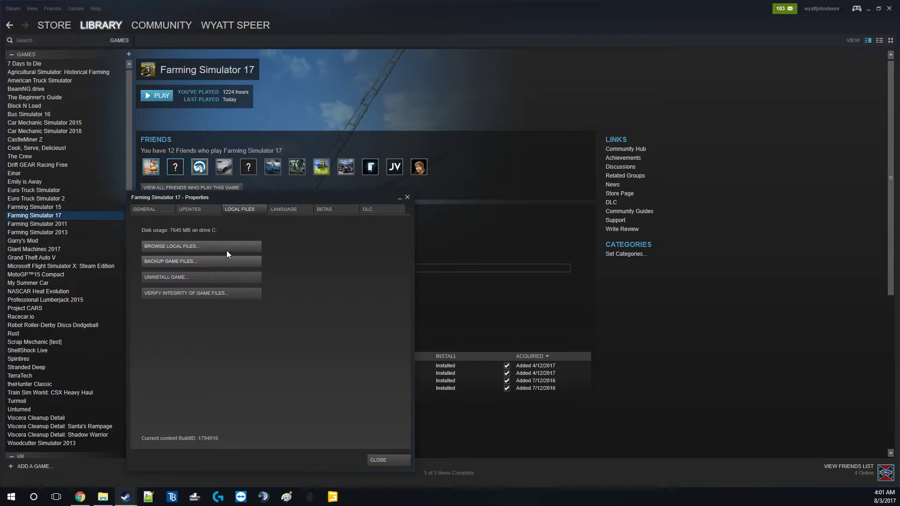
left_click(188, 209)
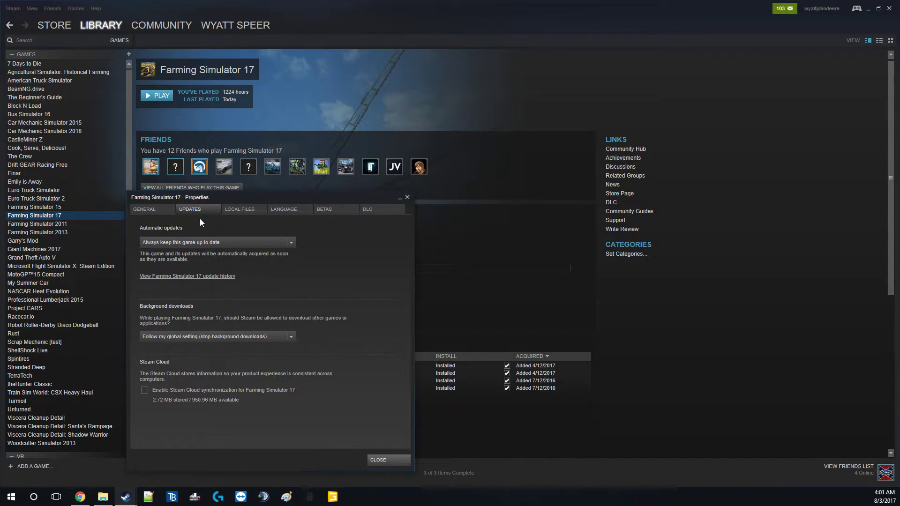
left_click(144, 390)
left_click(383, 460)
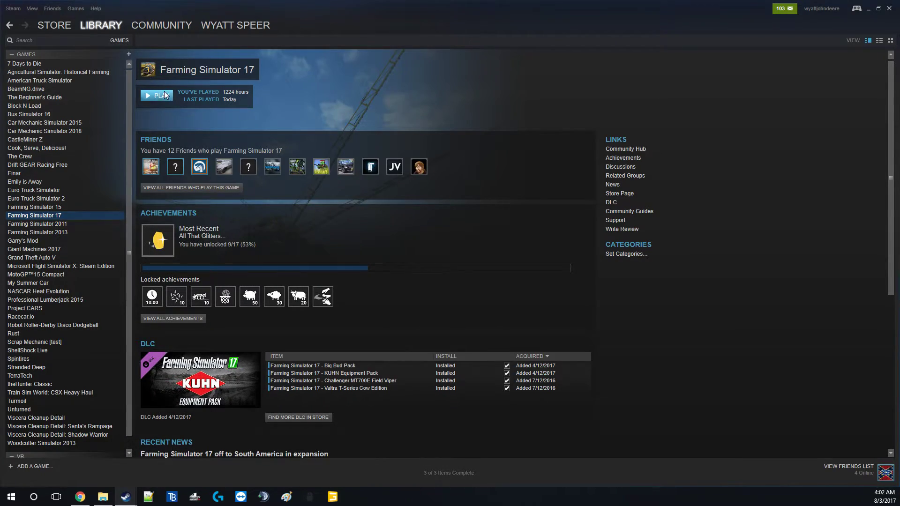
Step: Launch Farming Simulator 17 and set up a new career in the unused Savegame 6 slot on Goldcrest Valley with the default character
left_click(162, 96)
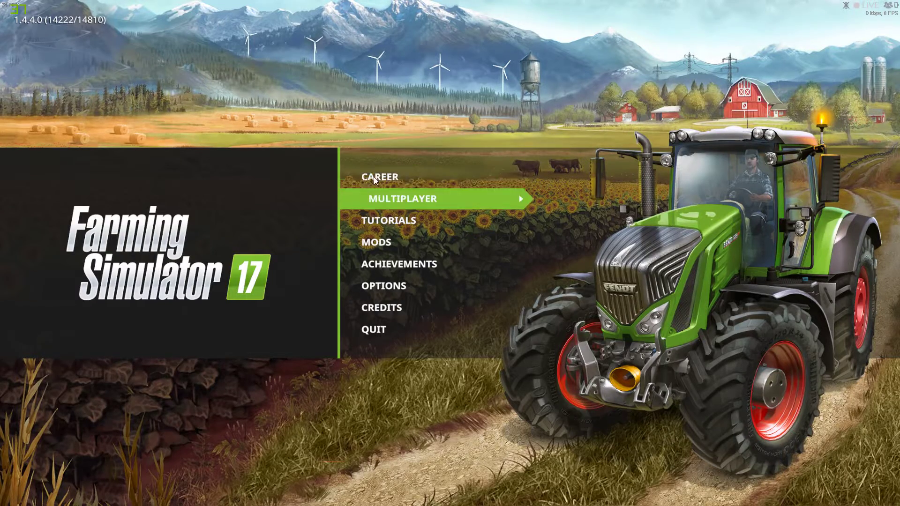
left_click(390, 178)
scroll(448, 180, "down", 5)
scroll(448, 184, "up", 2)
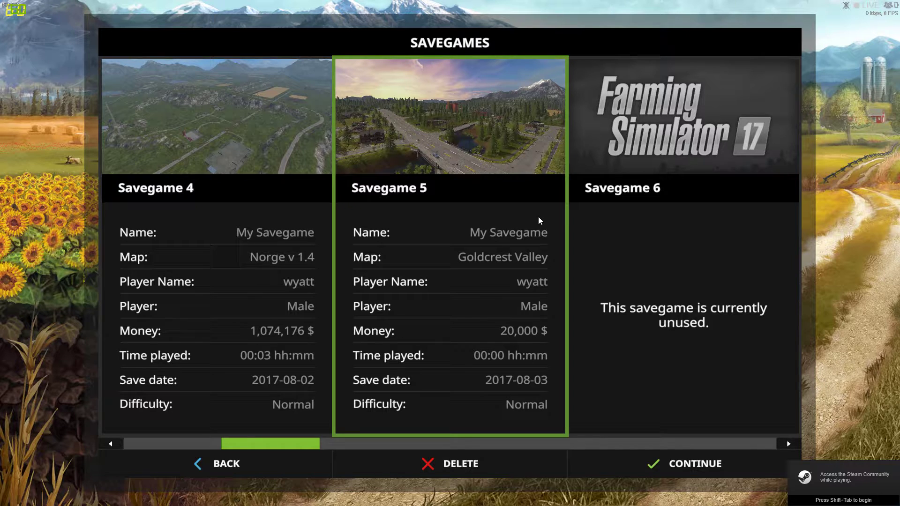
left_click(622, 230)
key("Return")
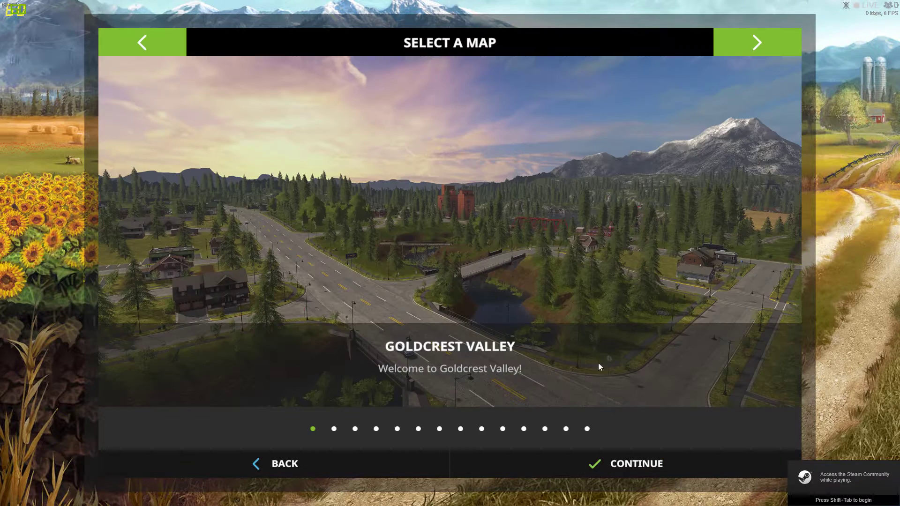
left_click(621, 456)
left_click(609, 471)
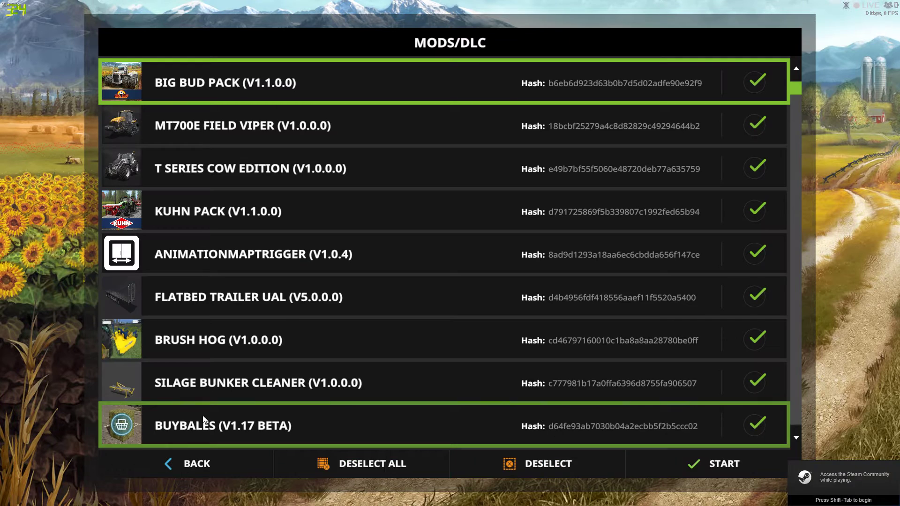
Step: Load the career with only T Series Cow Edition, AnimationMapTrigger, Flatbed Trailer UAL, Brush Hog and BuyBales selected as mods
left_click(388, 471)
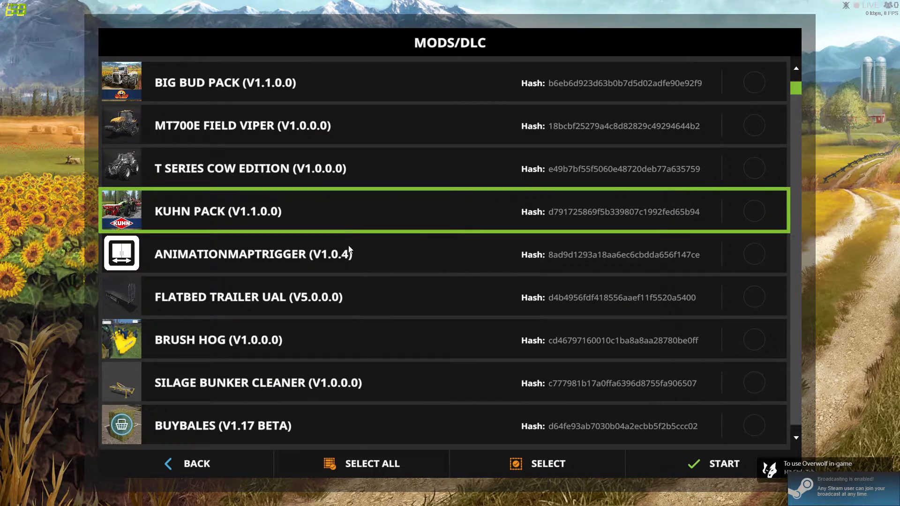
left_click(507, 411)
left_click(332, 172)
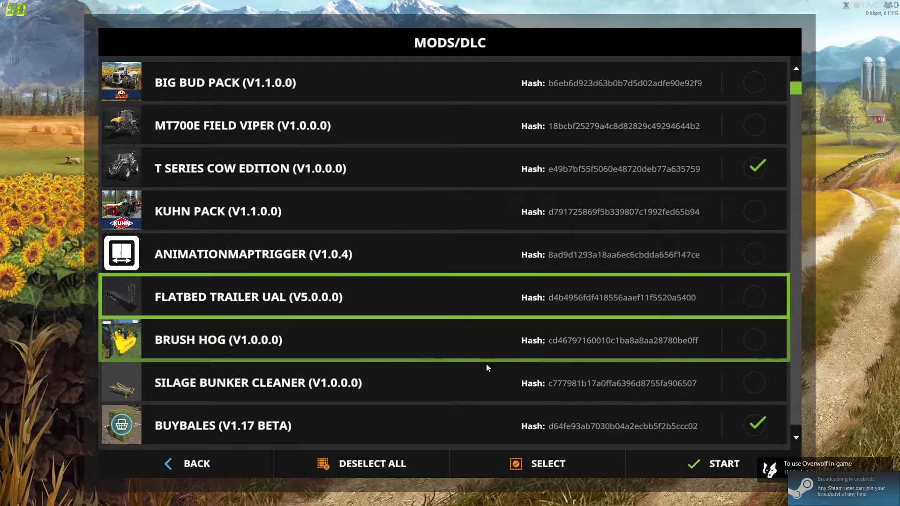
left_click(534, 256)
left_click(696, 302)
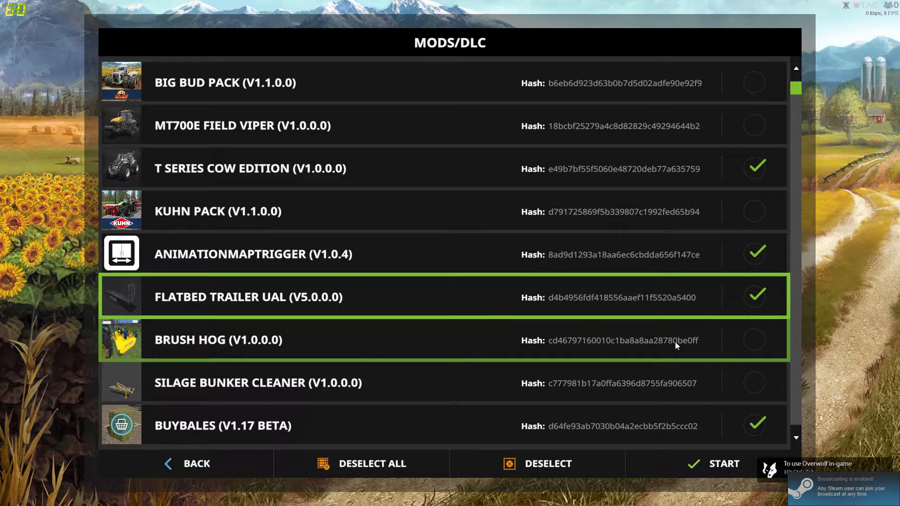
left_click(675, 342)
left_click(724, 461)
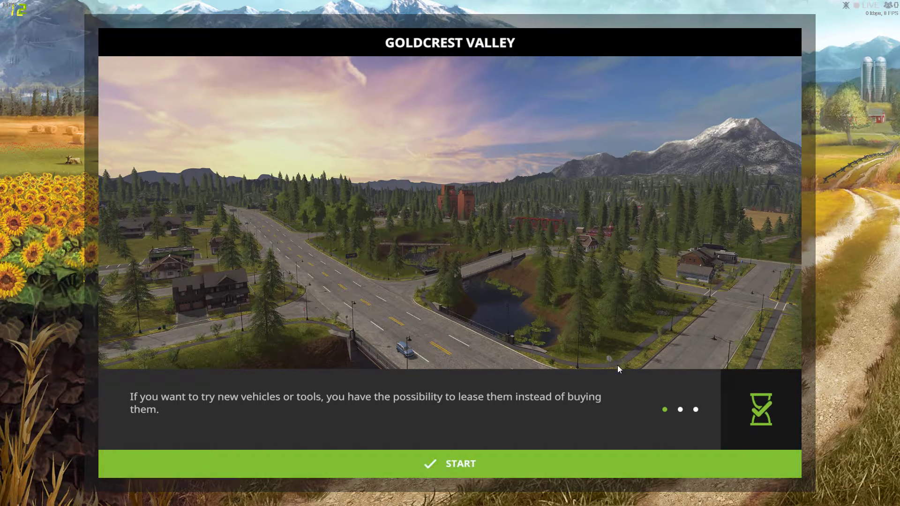
key("Return")
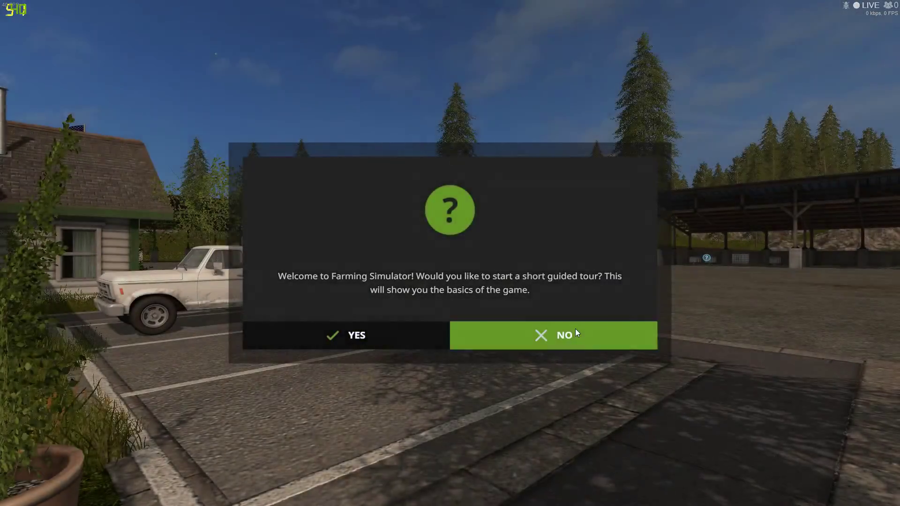
Step: Decline the guided tour and switch into the Case IH 1660 Axial-Flow combine to drive it forward
left_click(575, 330)
left_click(449, 252)
key("Tab")
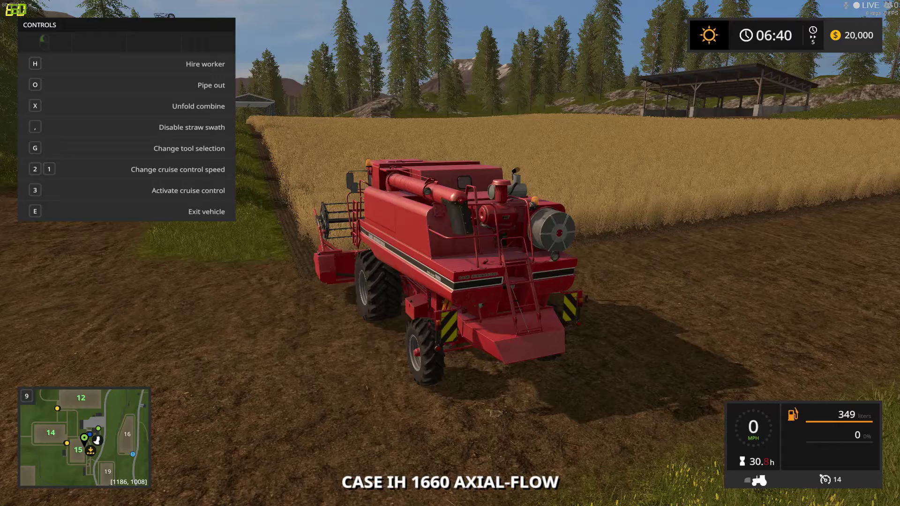
key("w")
Step: Save the current career, quit it and exit Farming Simulator 17 to the desktop
key("Escape")
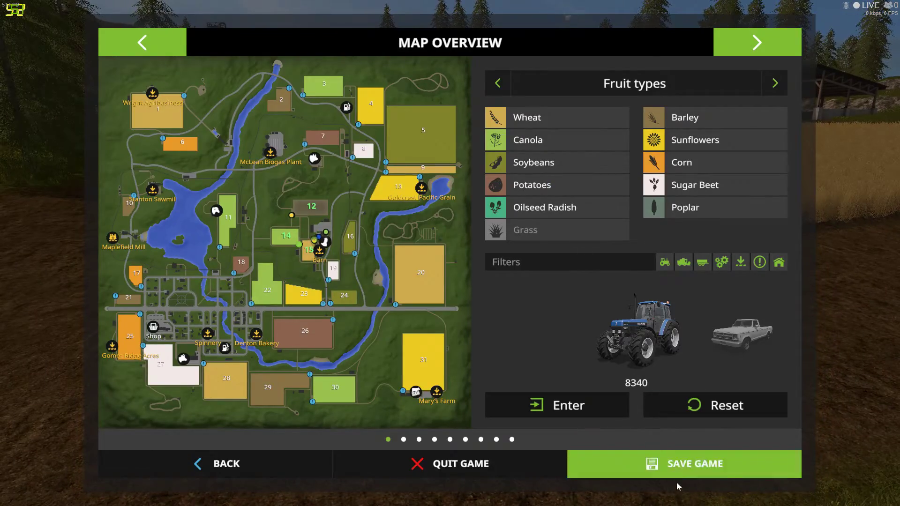
left_click(663, 470)
left_click(547, 476)
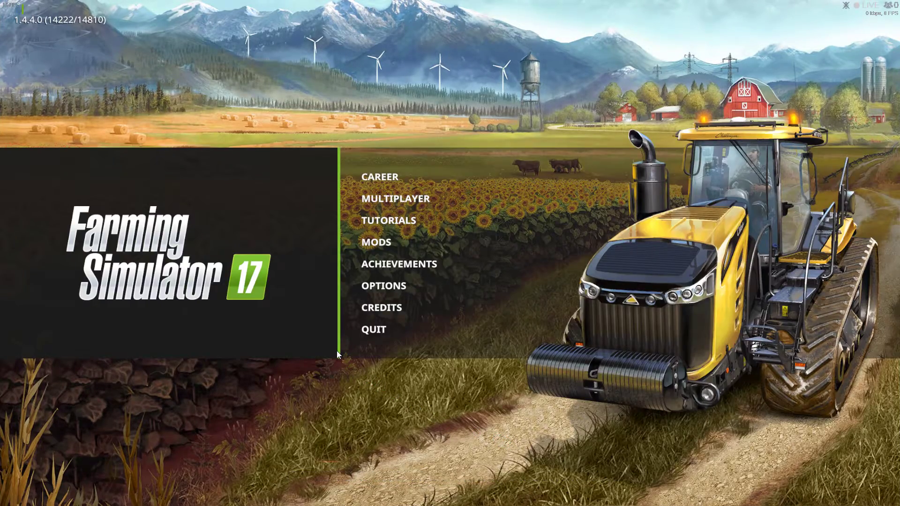
left_click(361, 336)
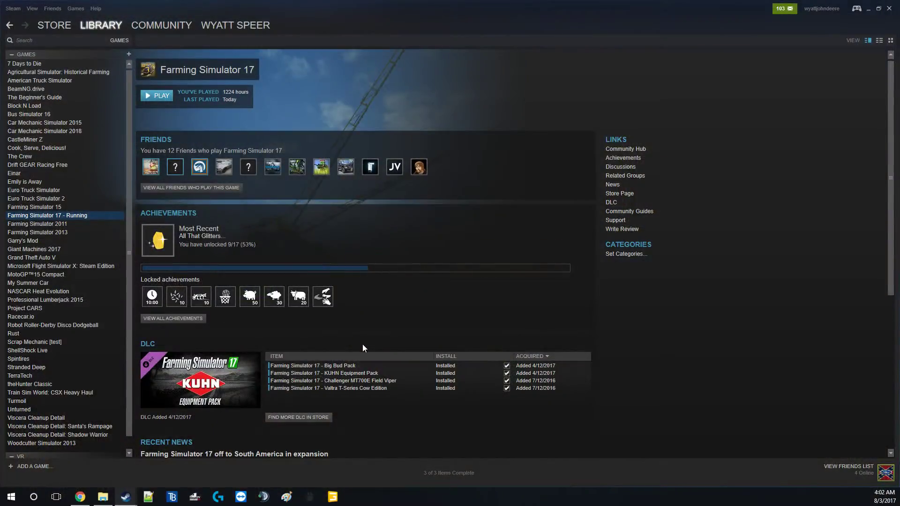
Step: Launch Farming Simulator 17 again and check the Savegame 5 and Savegame 6 entries among the career savegames
left_click(153, 101)
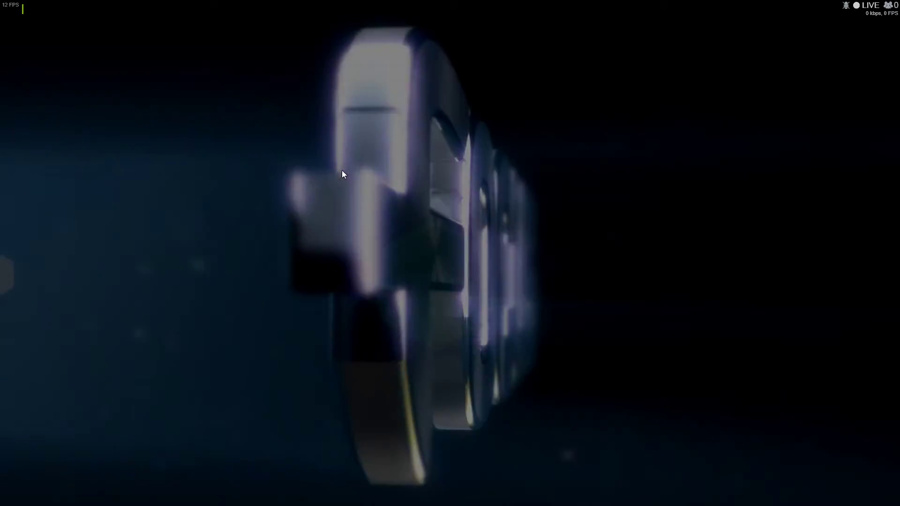
left_click(342, 171)
left_click(456, 333)
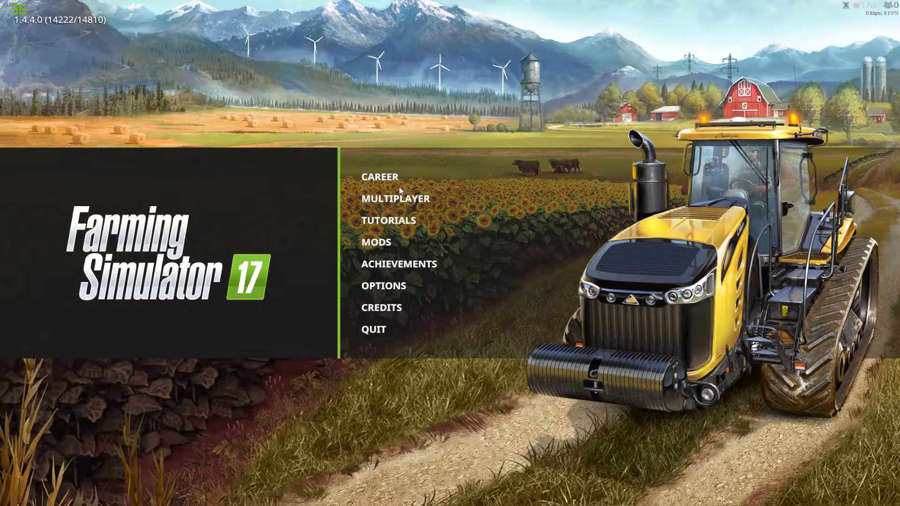
left_click(398, 178)
scroll(471, 325, "down", 3)
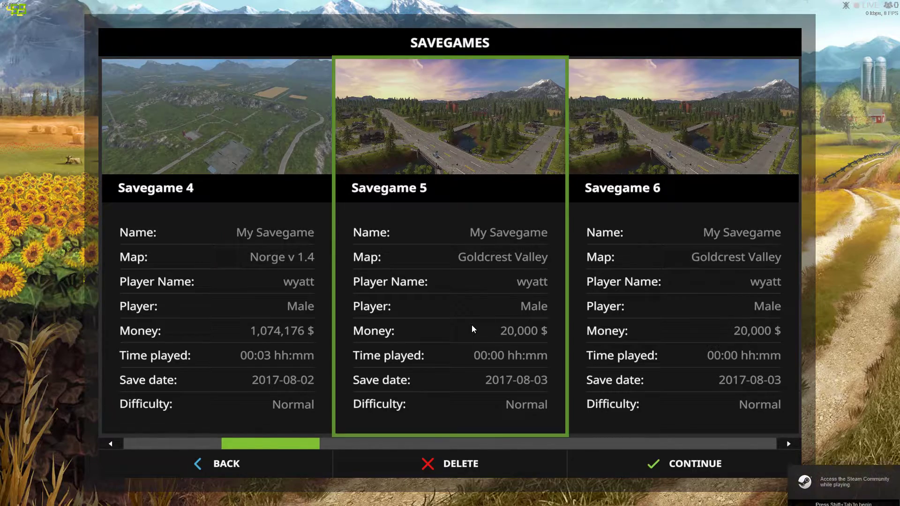
scroll(471, 324, "down", 1)
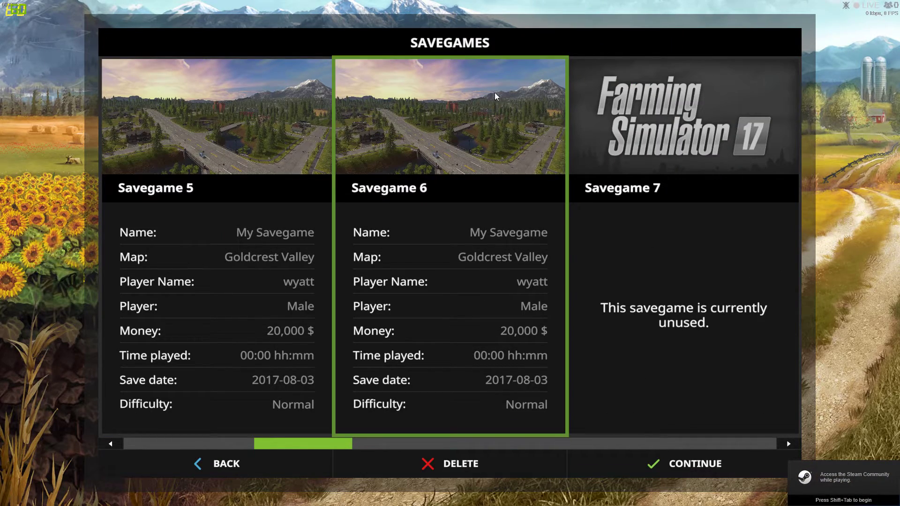
Step: Leave the career savegames and quit Farming Simulator 17 to the desktop
left_click(308, 466)
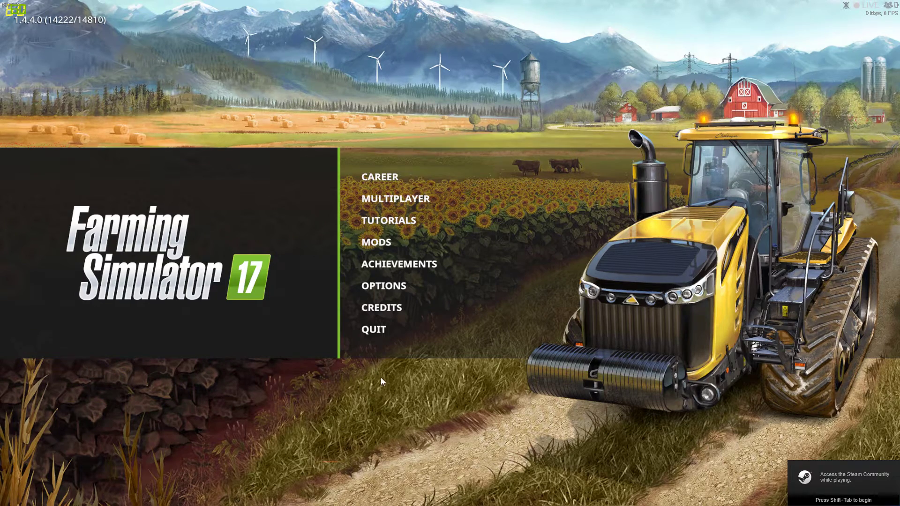
left_click(398, 329)
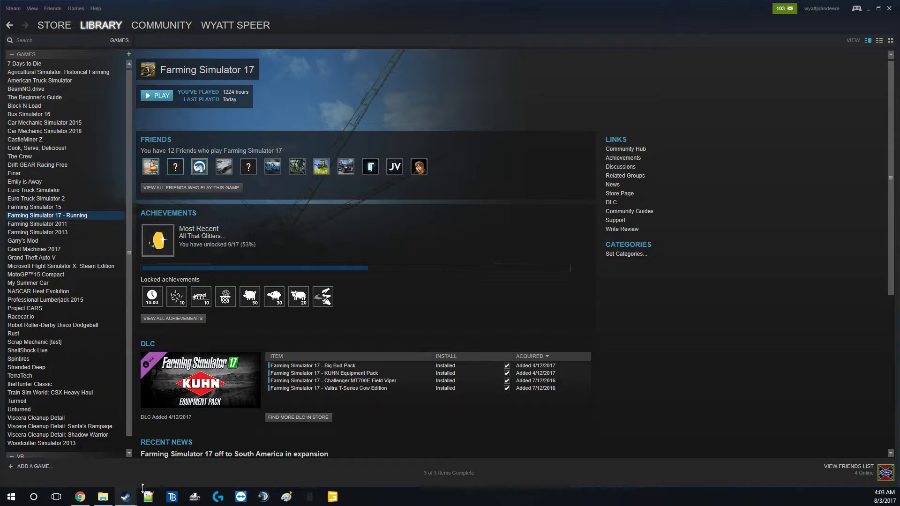
left_click(102, 496)
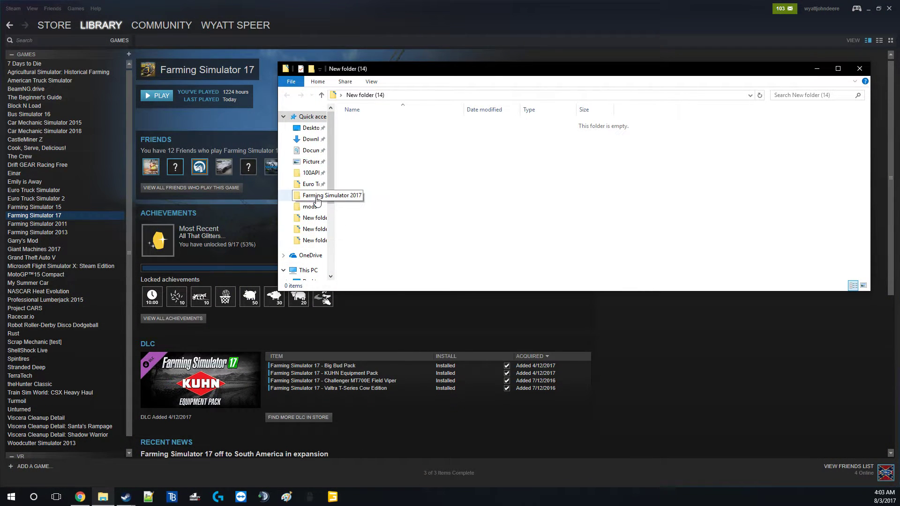
left_click(858, 69)
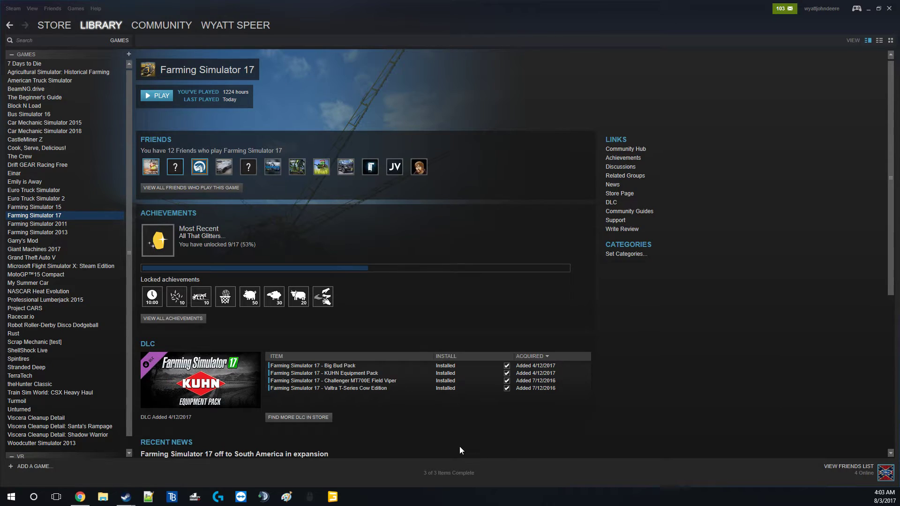